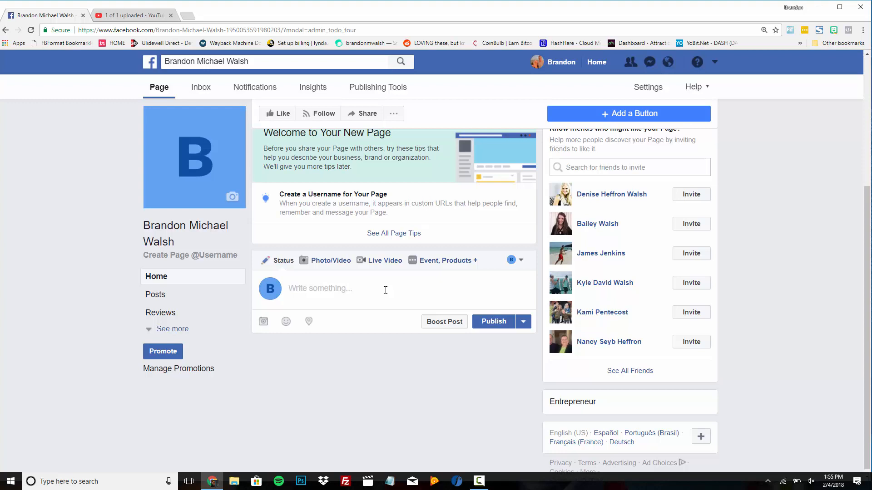
Write a three-line post: a greeting with your name, 'Who wants to work with me?' and 'Comment yes below!'.
text(Brandon here!)
key(Return)
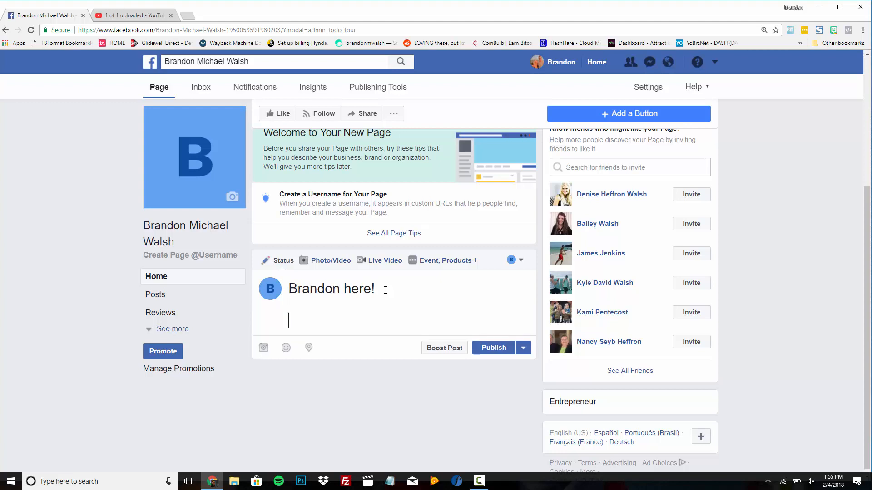
text(Who wants to work with me?)
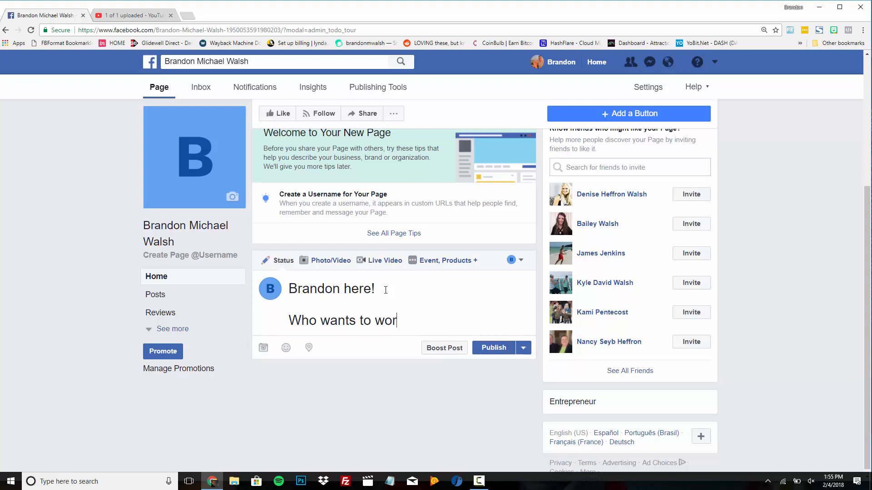
key(Return)
key(Return)
text(Commeb)
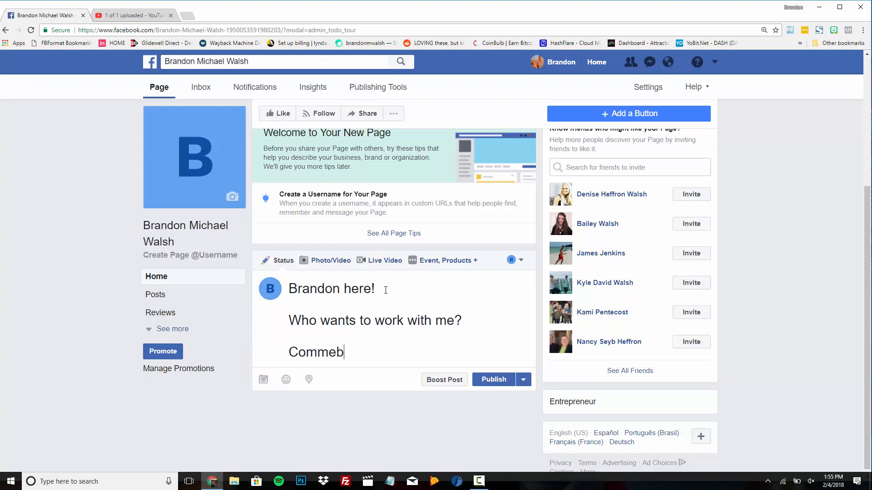
key(BackSpace)
text(nt yes below!)
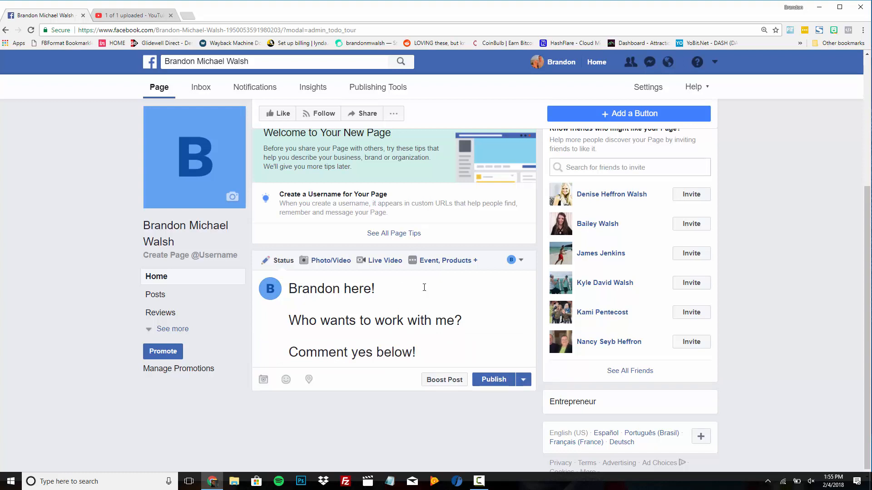
Start boosting the post, review its Michigan audience and $20.00 budget, and open the audience for editing.
click(444, 380)
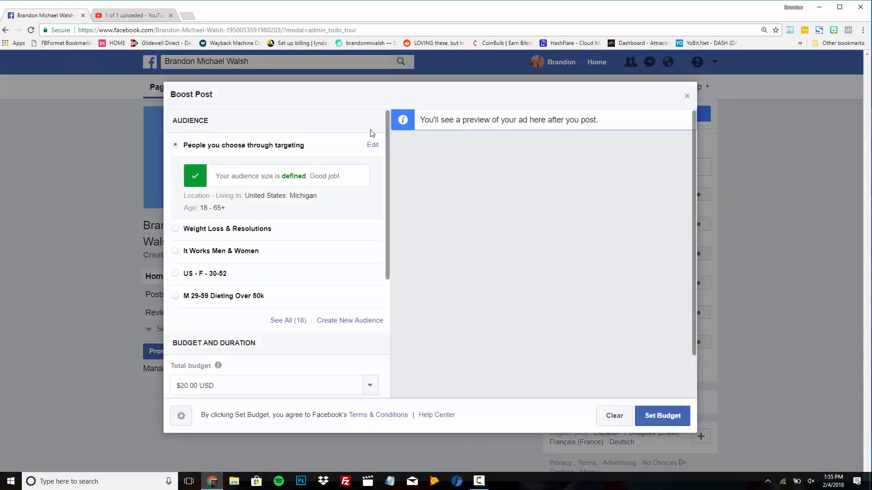
scroll(355, 127, down, 1)
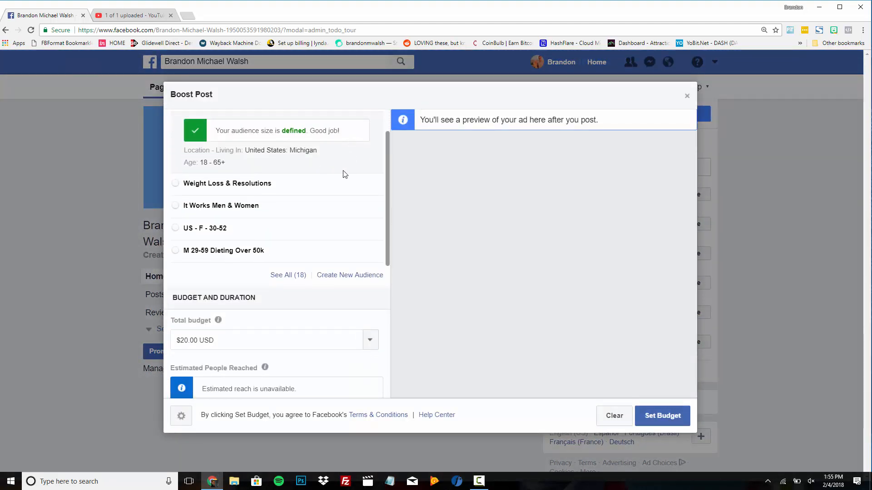
scroll(358, 176, up, 1)
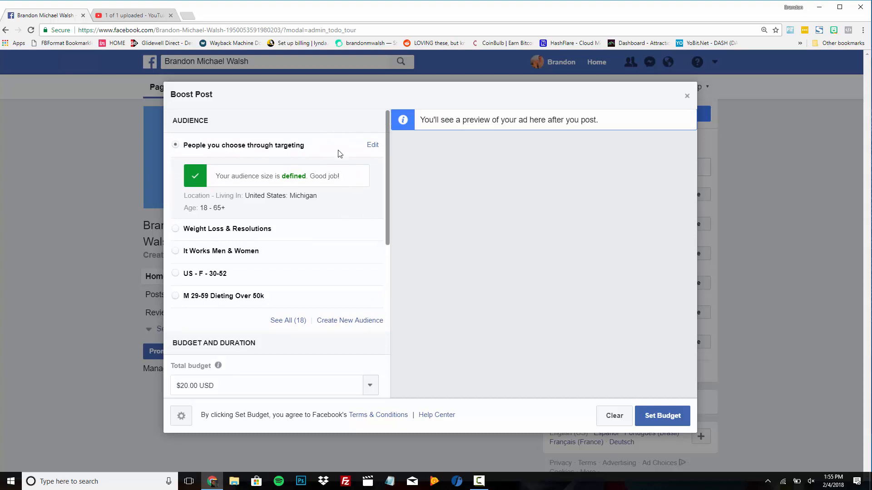
scroll(377, 180, down, 1)
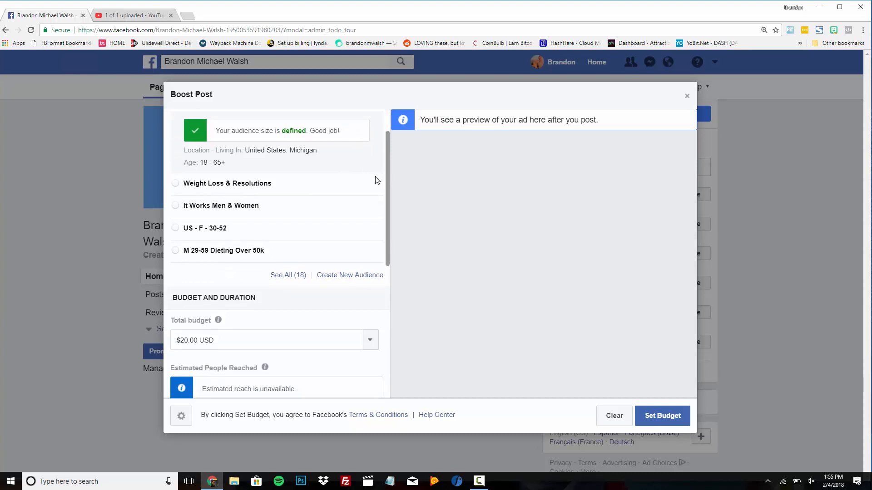
scroll(366, 175, up, 1)
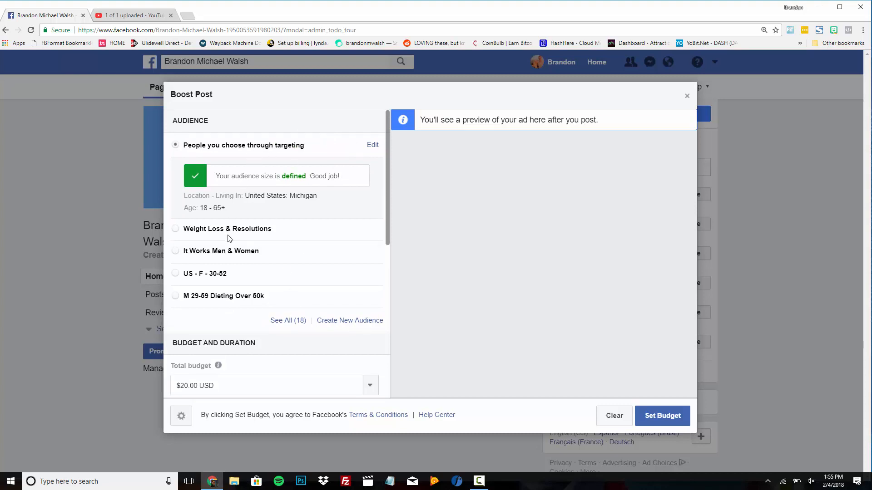
click(374, 144)
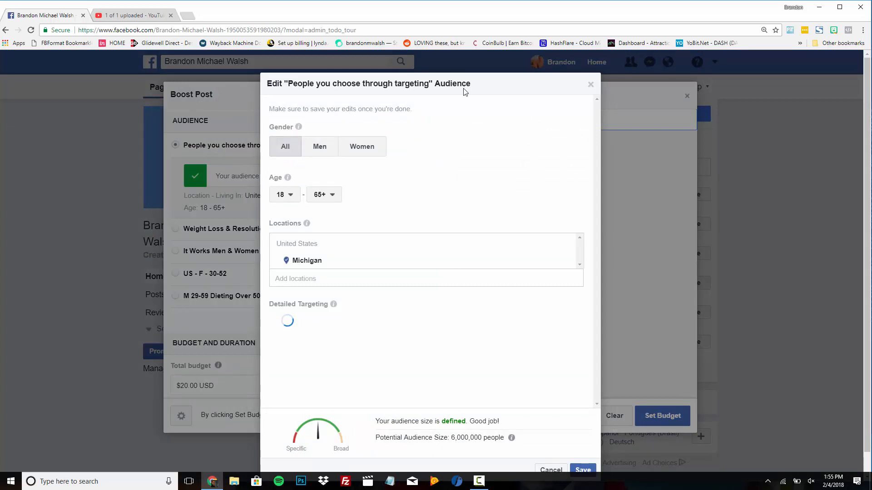
Target only women aged 22 to 35, narrowing Michigan reach to about 1,000,000 people.
click(365, 147)
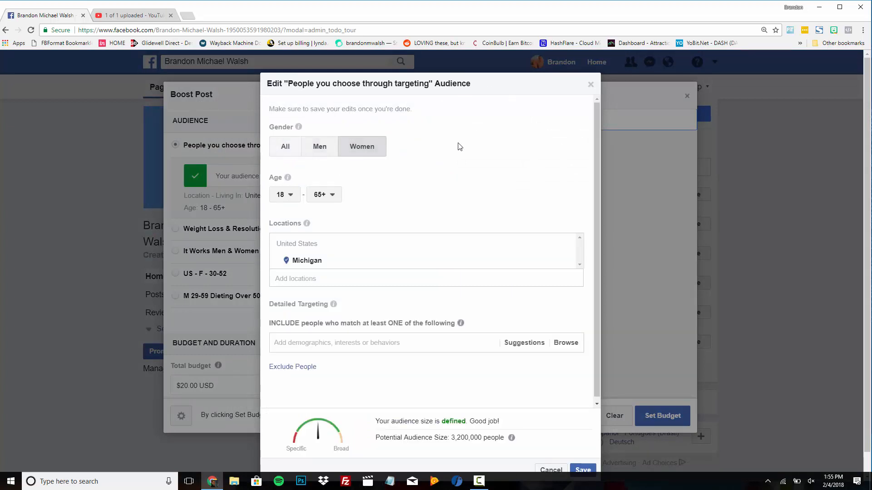
click(290, 196)
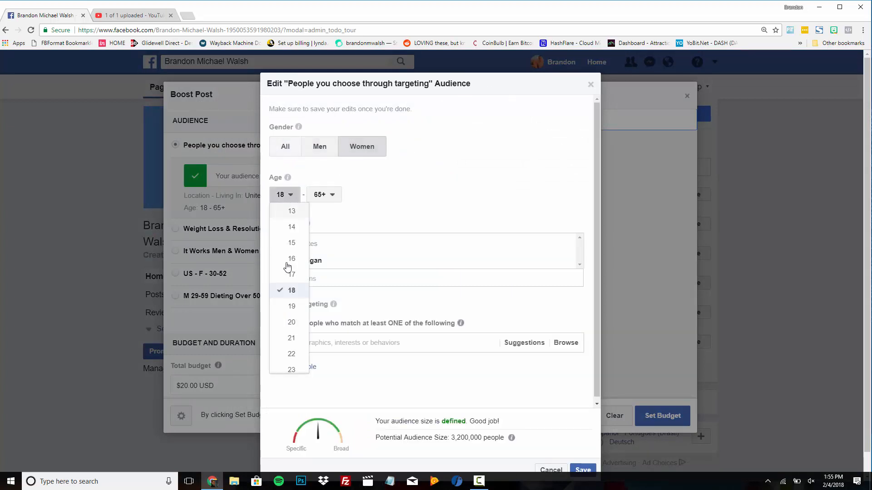
click(293, 348)
click(333, 195)
scroll(333, 280, up, 8)
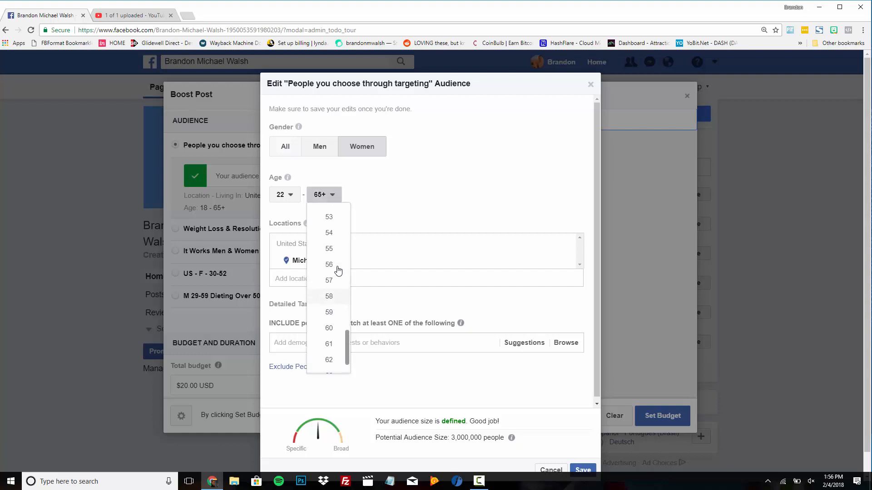
click(330, 252)
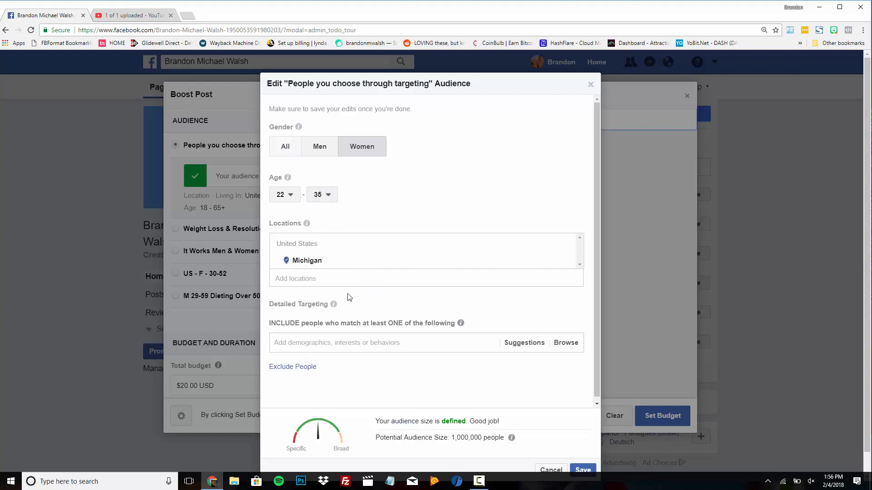
scroll(507, 204, down, 1)
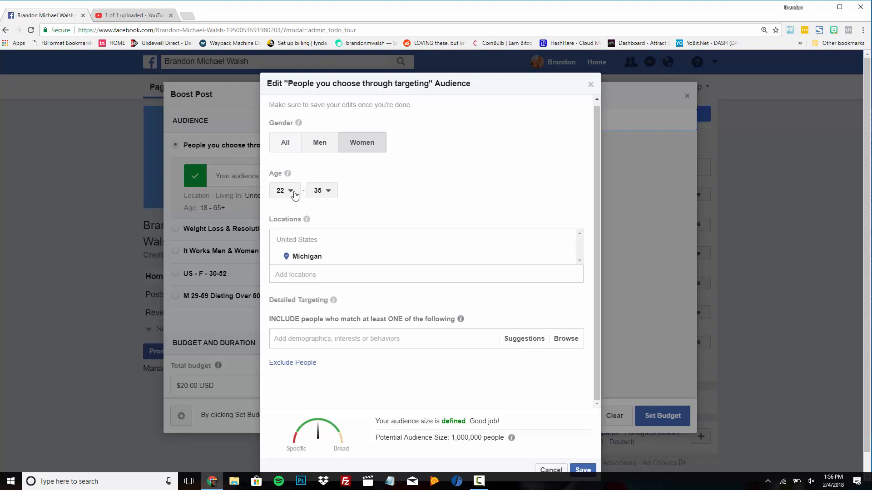
scroll(500, 202, down, 1)
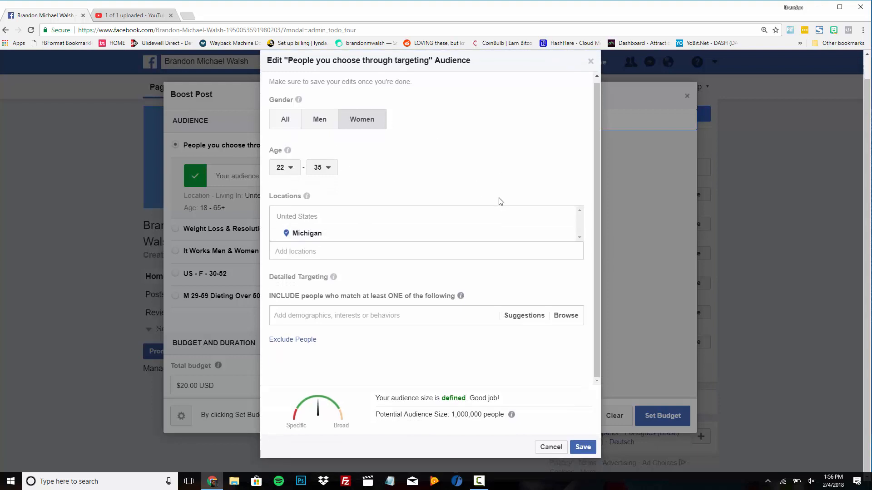
Search Detailed Targeting for 'Moms' interests.
click(436, 317)
text(Mother)
key(BackSpace)
key(BackSpace)
key(BackSpace)
key(BackSpace)
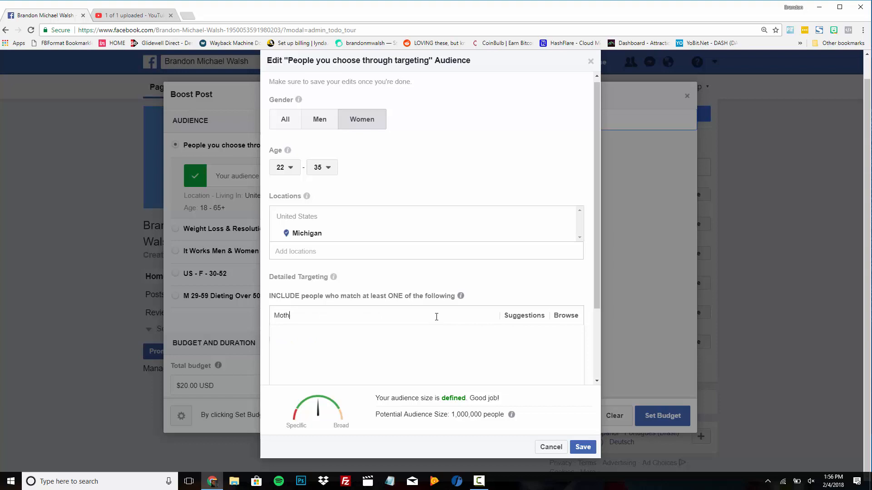
text(ms)
key(BackSpace)
key(BackSpace)
text(ms)
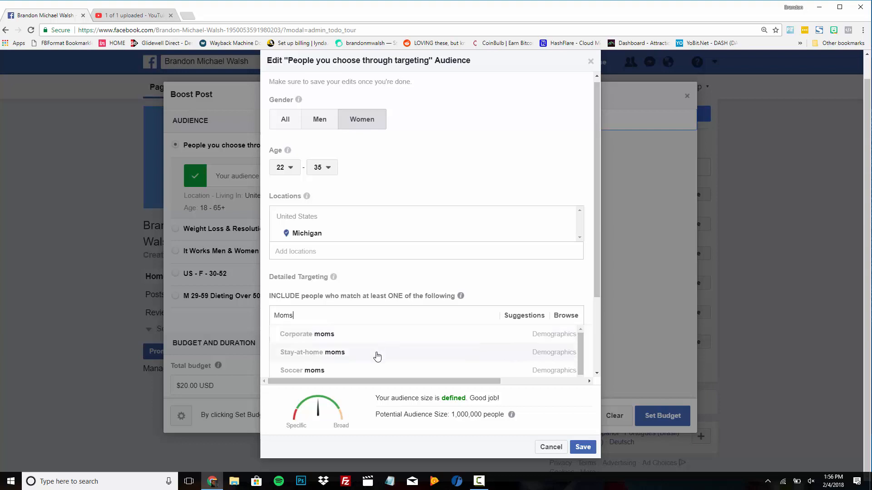
Add the Fit moms interest, shrinking potential reach to 58,000 people.
scroll(376, 355, down, 3)
scroll(381, 340, down, 2)
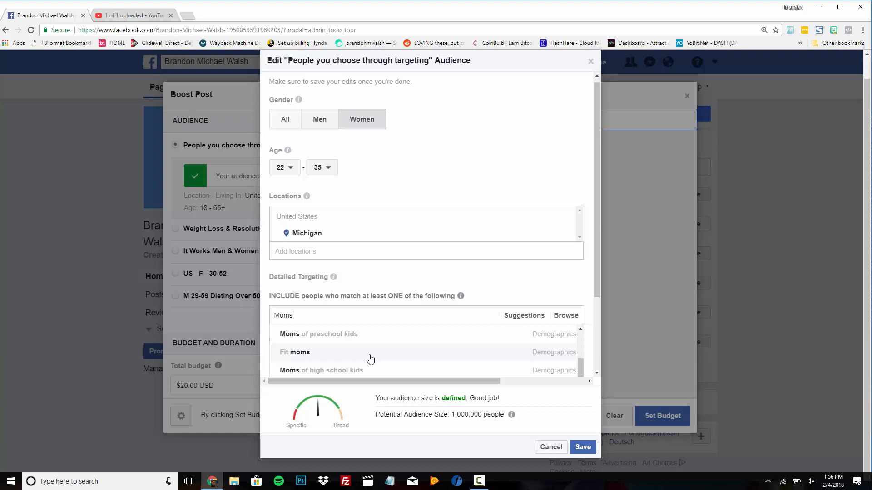
click(304, 357)
scroll(428, 205, down, 3)
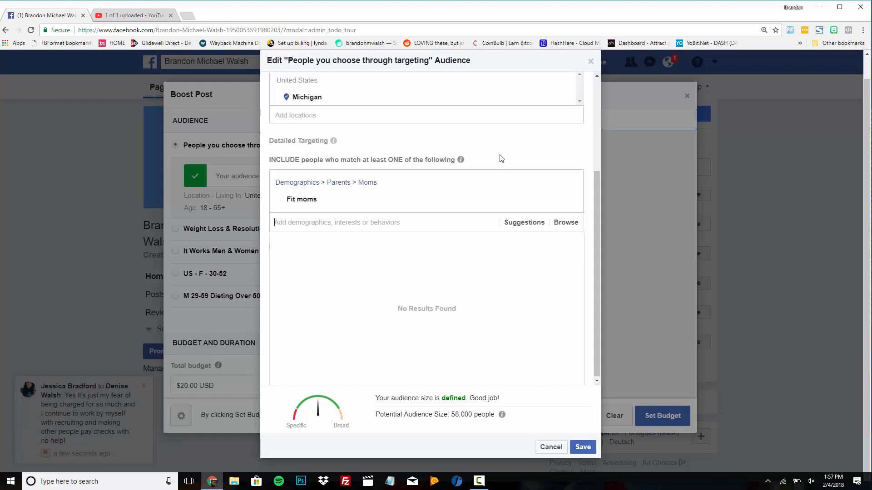
scroll(501, 158, up, 2)
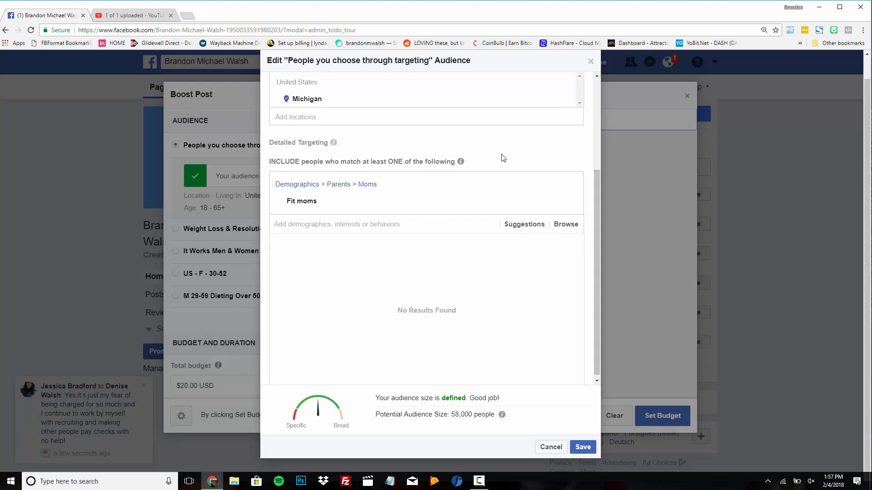
scroll(502, 159, down, 2)
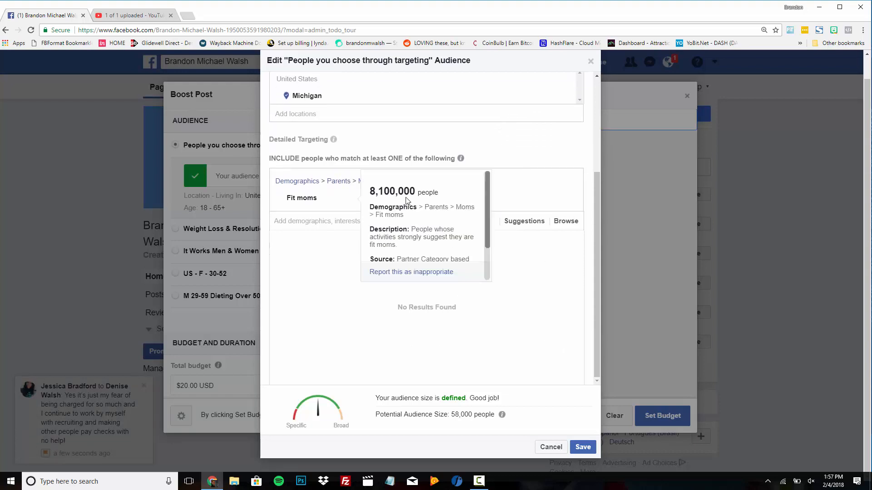
scroll(516, 156, up, 2)
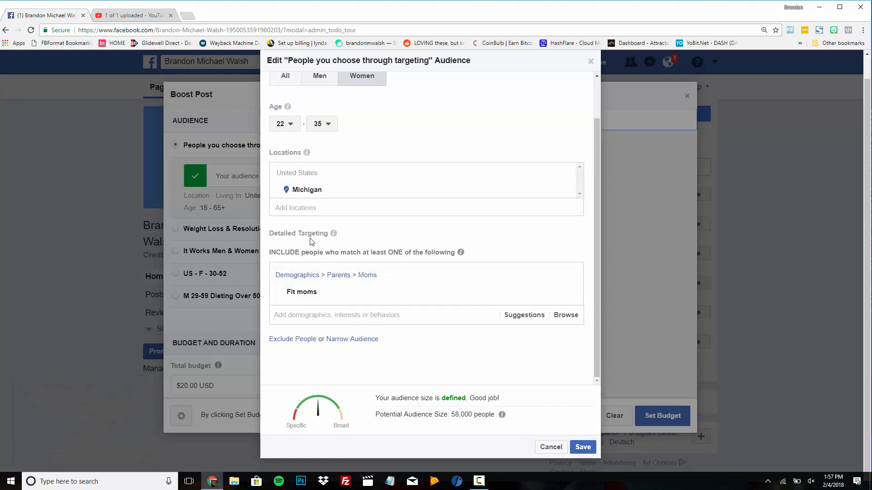
Narrow the audience to people who must also match Autism Awareness, dropping reach below 1,000.
click(357, 341)
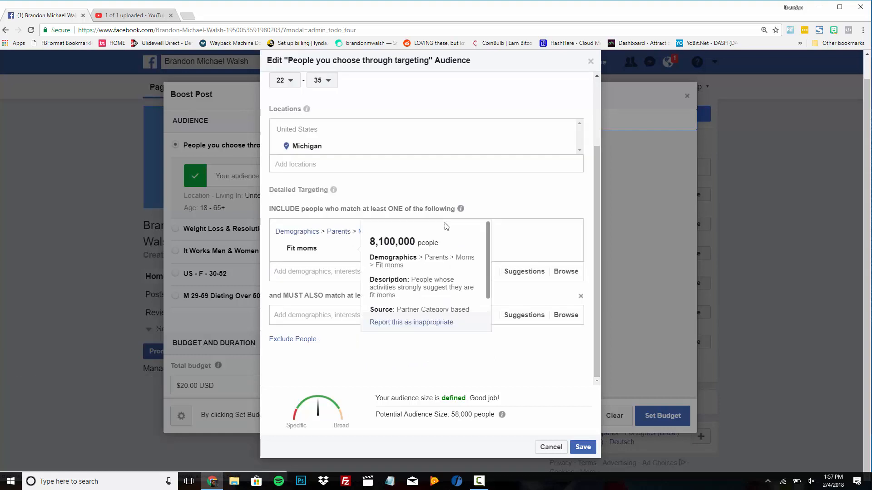
click(329, 315)
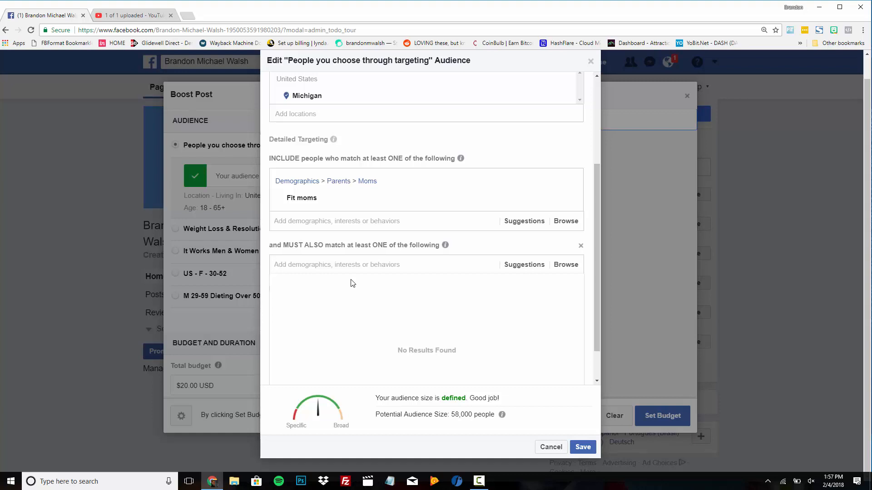
text(Autism)
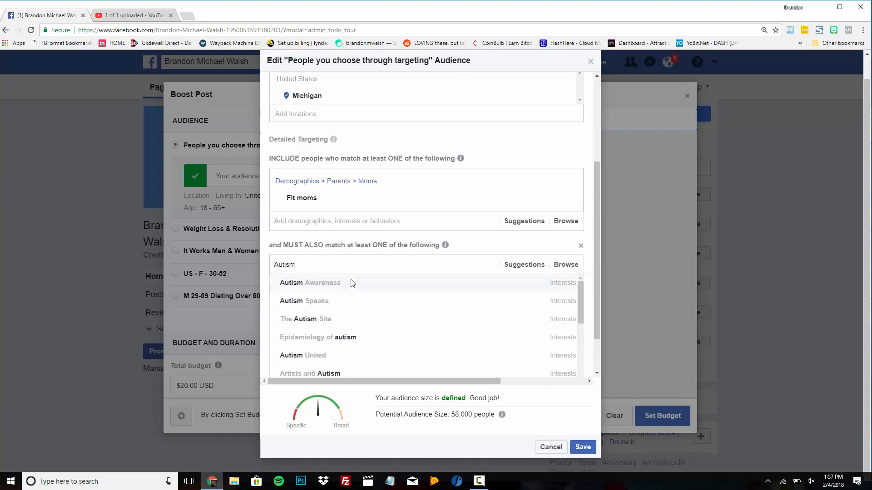
click(354, 284)
mouse_move(284, 201)
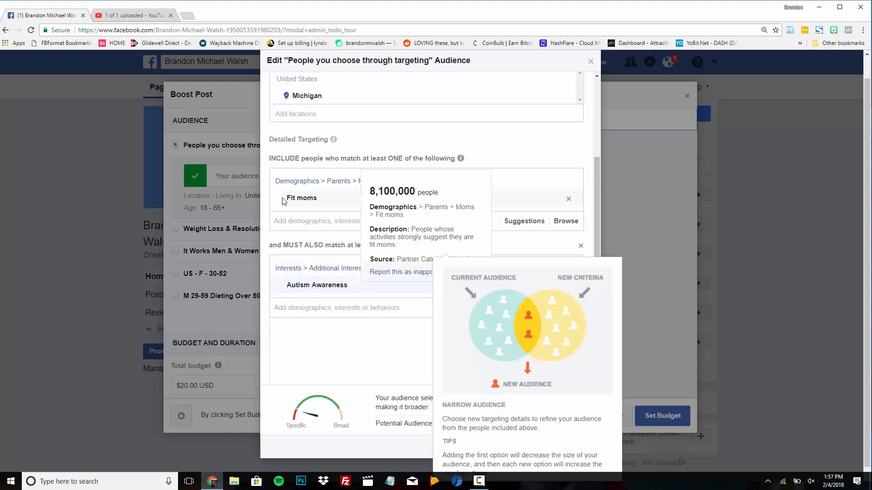
scroll(518, 142, down, 2)
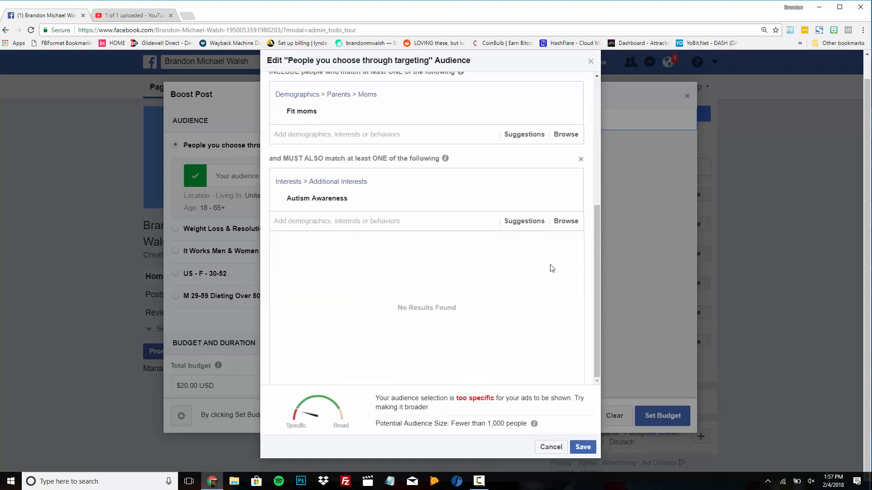
scroll(593, 192, up, 2)
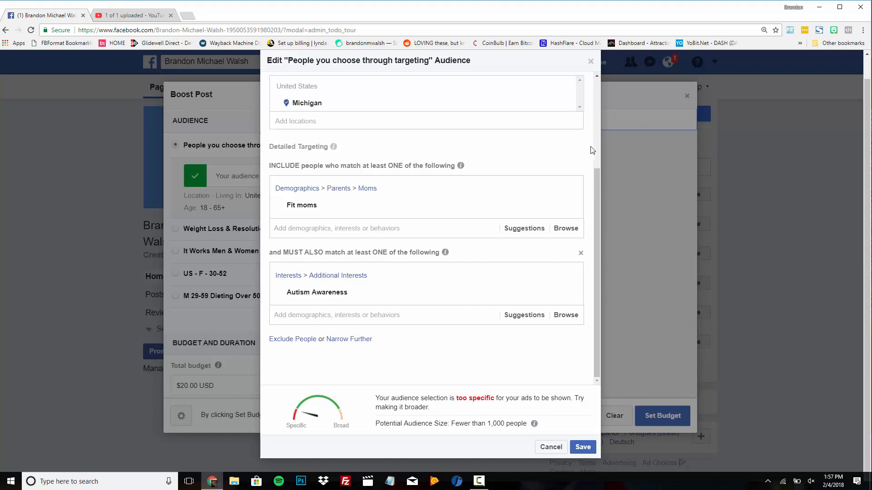
Add an exclusion group, search 'It Works Global', then dismiss the suggestions leaving the exclusion empty.
scroll(592, 150, up, 1)
scroll(592, 150, down, 1)
click(301, 341)
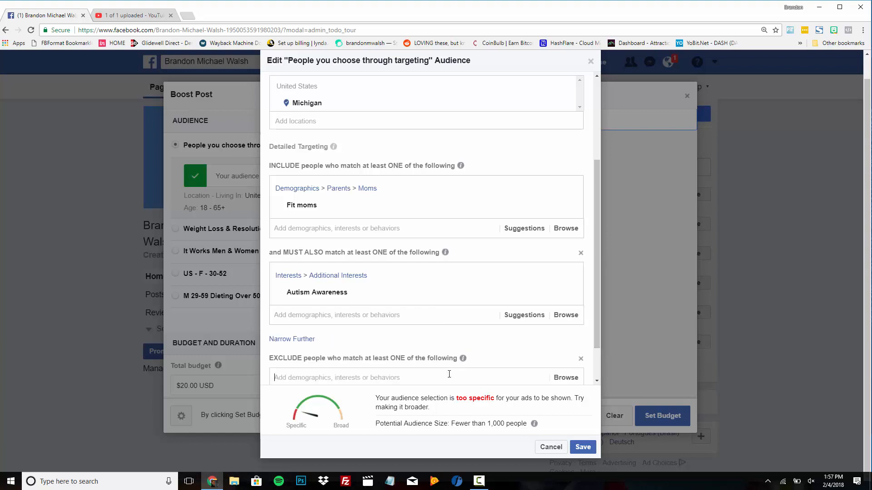
text(It Works G)
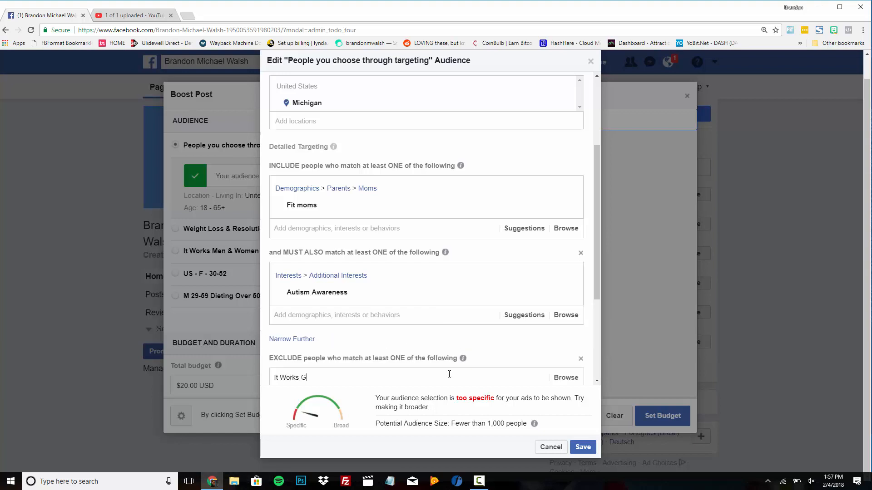
text(lobal)
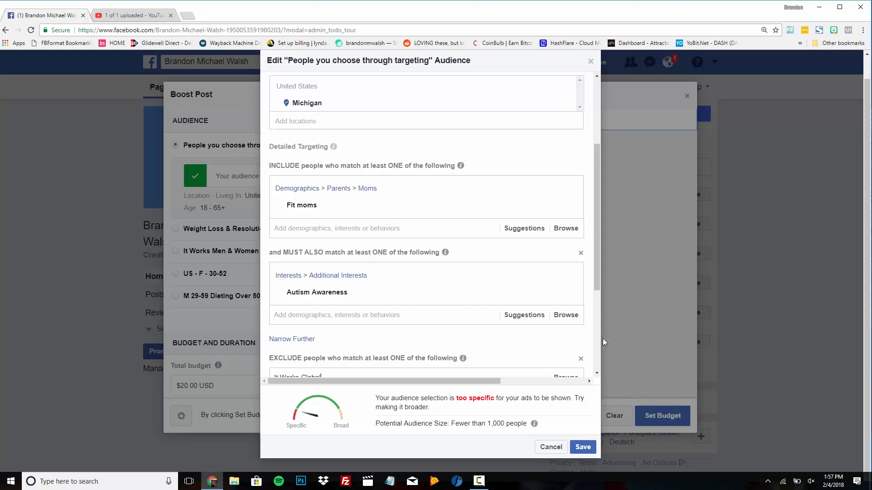
scroll(590, 340, down, 3)
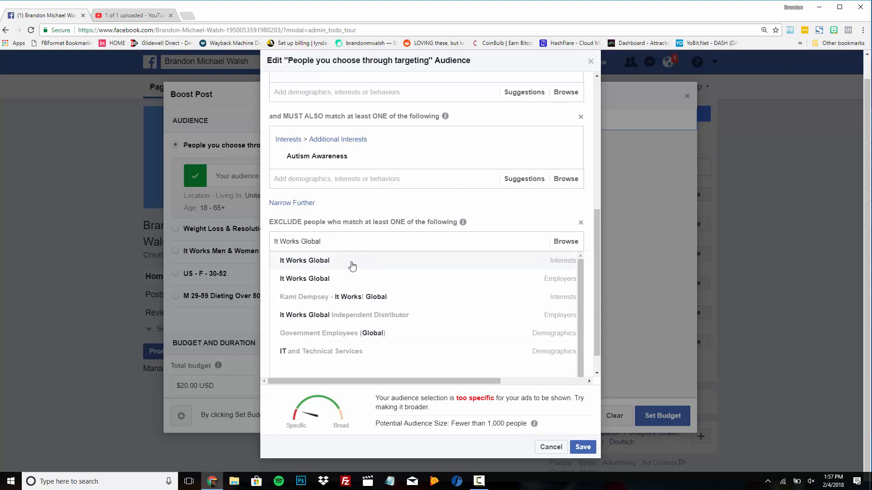
scroll(582, 210, up, 1)
scroll(582, 209, up, 5)
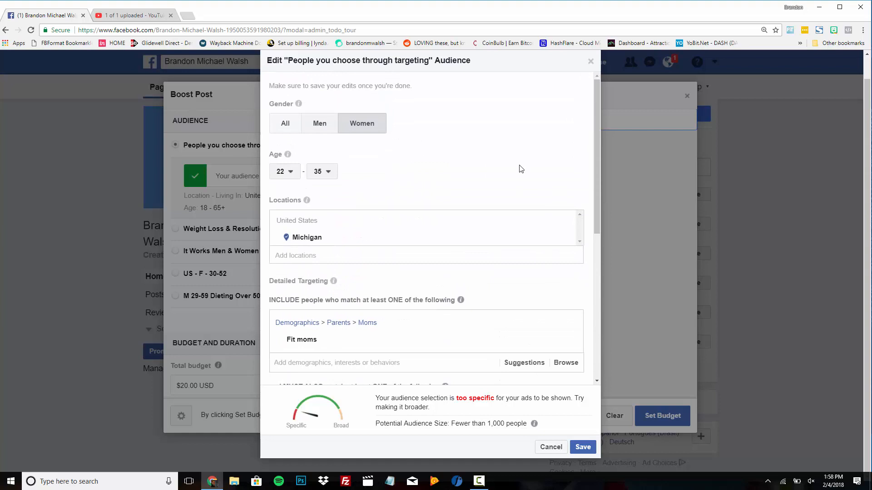
scroll(463, 152, up, 1)
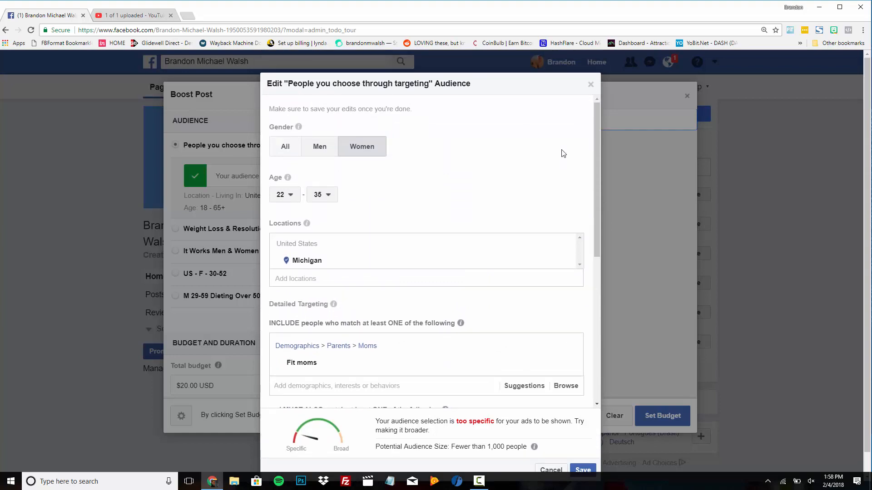
scroll(563, 150, down, 2)
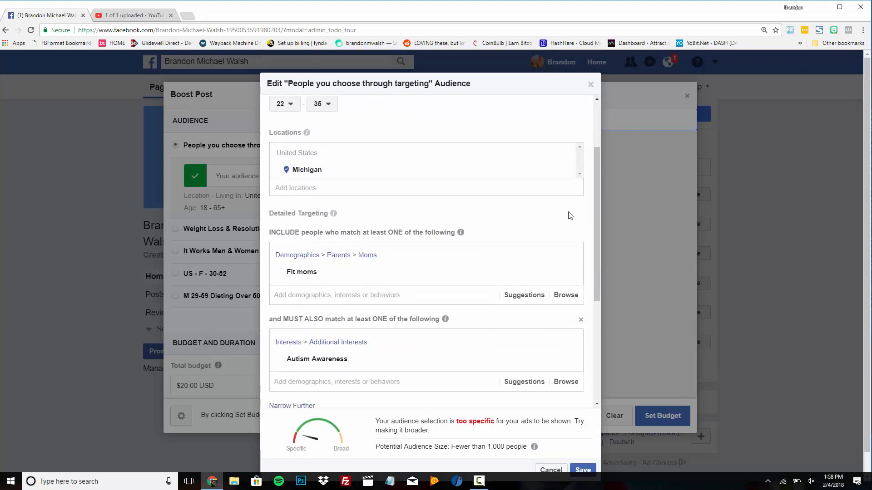
scroll(592, 215, down, 4)
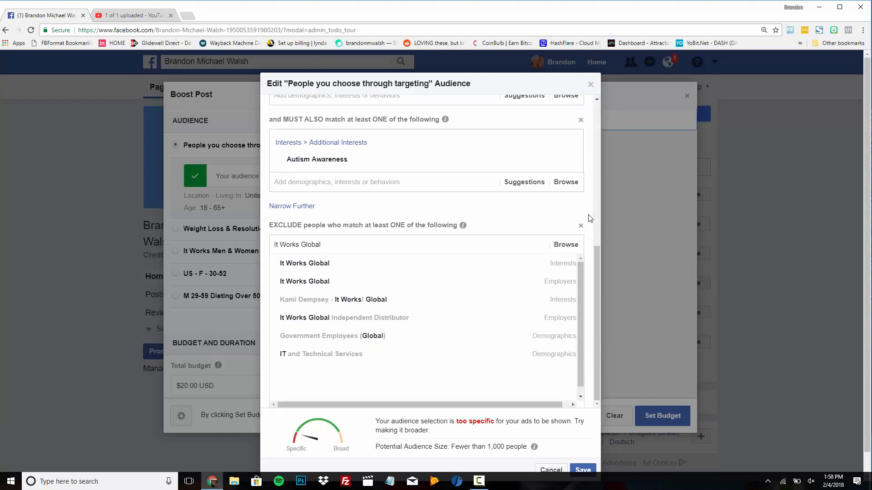
click(596, 213)
scroll(597, 213, down, 1)
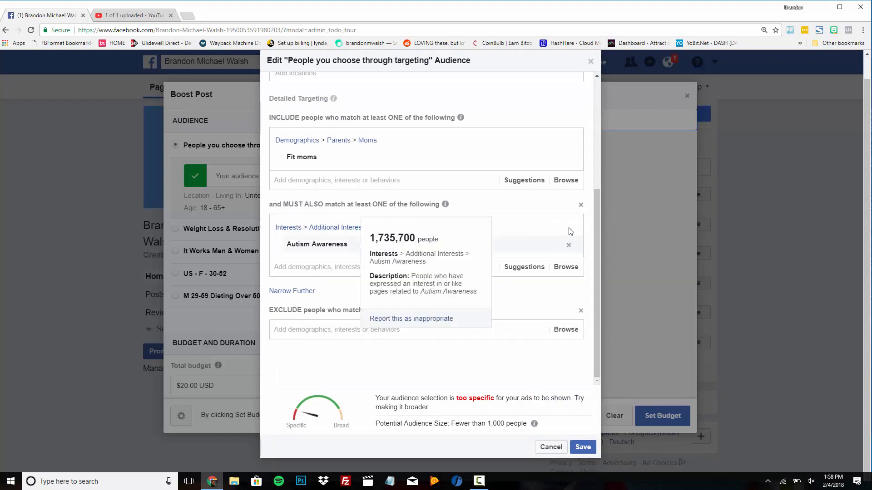
Remove Autism Awareness from the must-also criteria and save the audience.
click(569, 229)
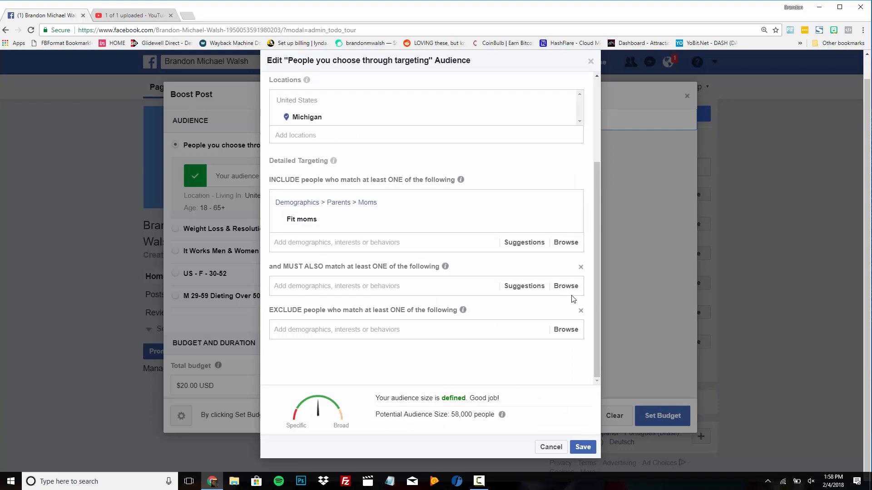
click(581, 448)
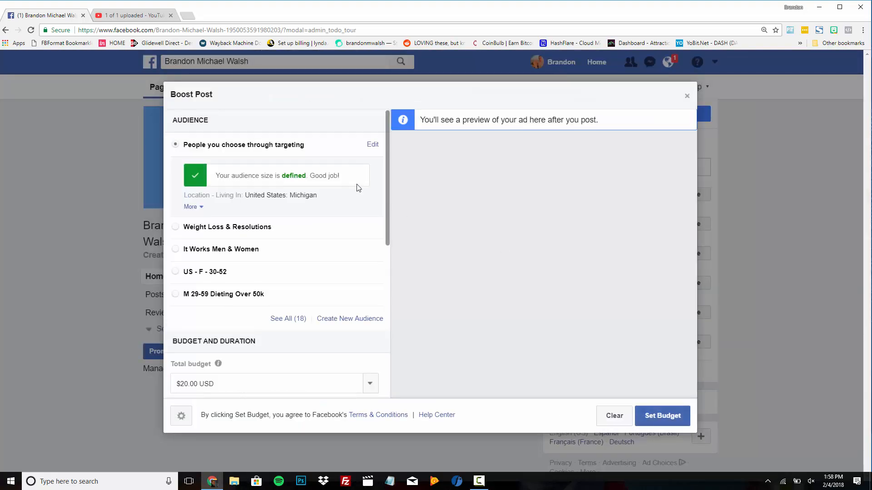
scroll(357, 186, down, 5)
scroll(358, 184, up, 3)
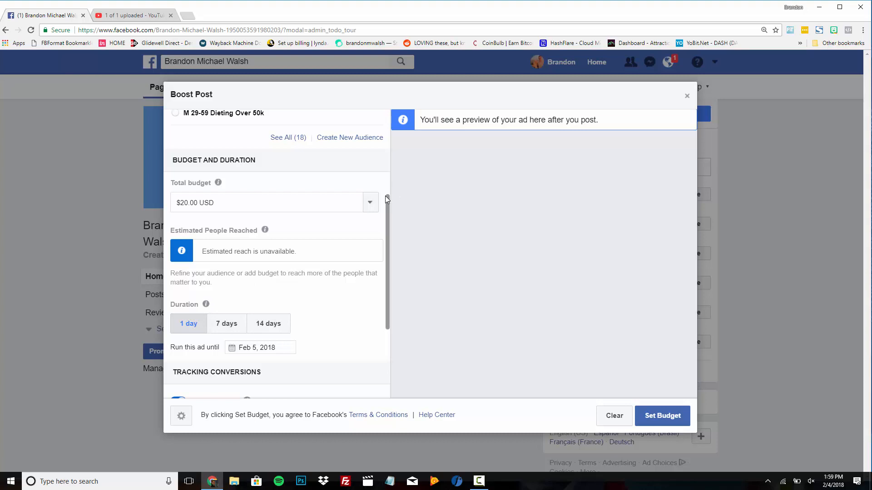
Keep the $20.00 USD total budget and run the boost for 7 days, ending Feb 11, 2018.
click(369, 202)
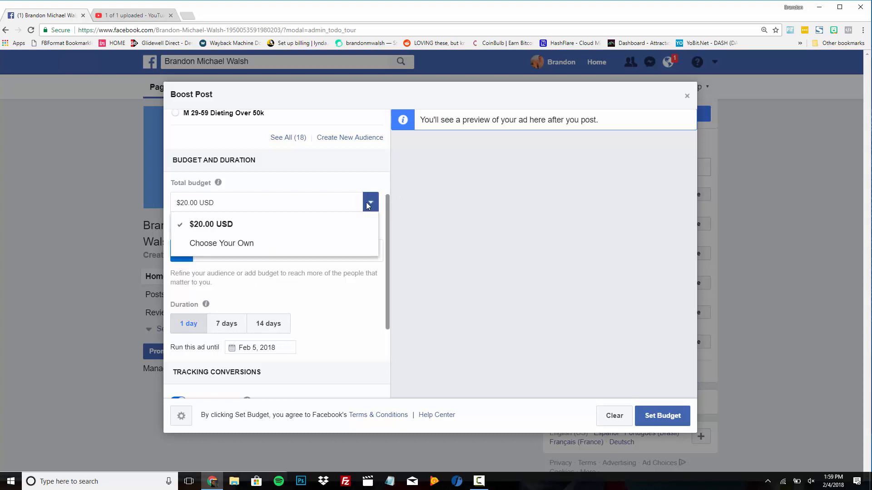
click(261, 238)
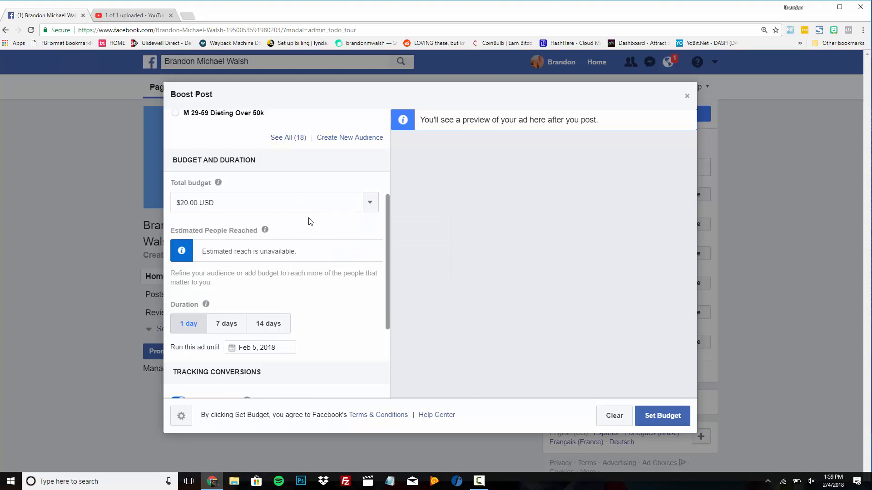
scroll(310, 221, down, 1)
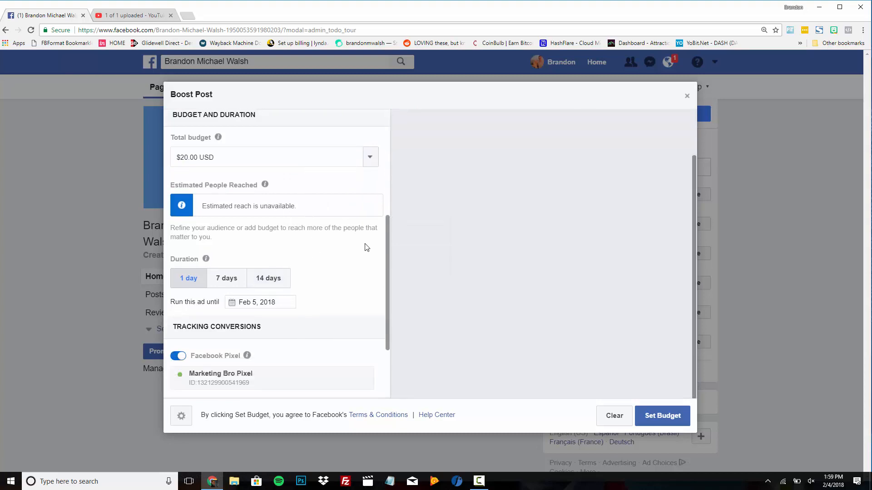
scroll(384, 238, up, 1)
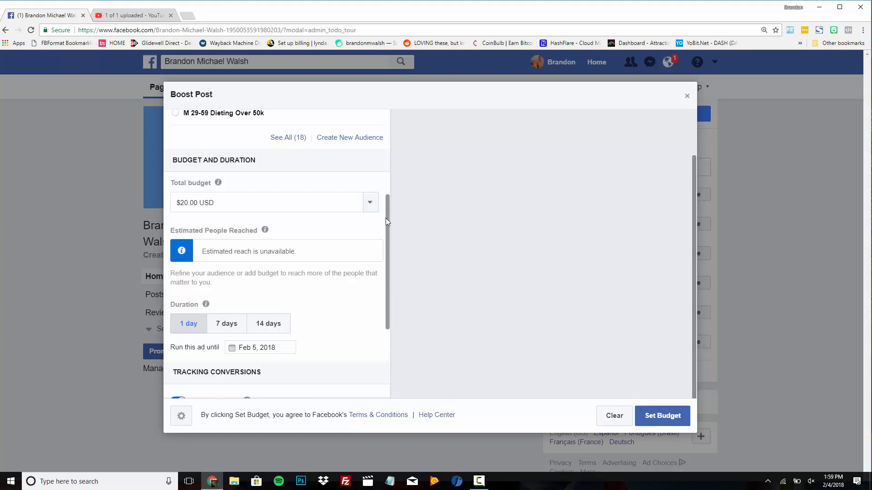
scroll(272, 227, down, 1)
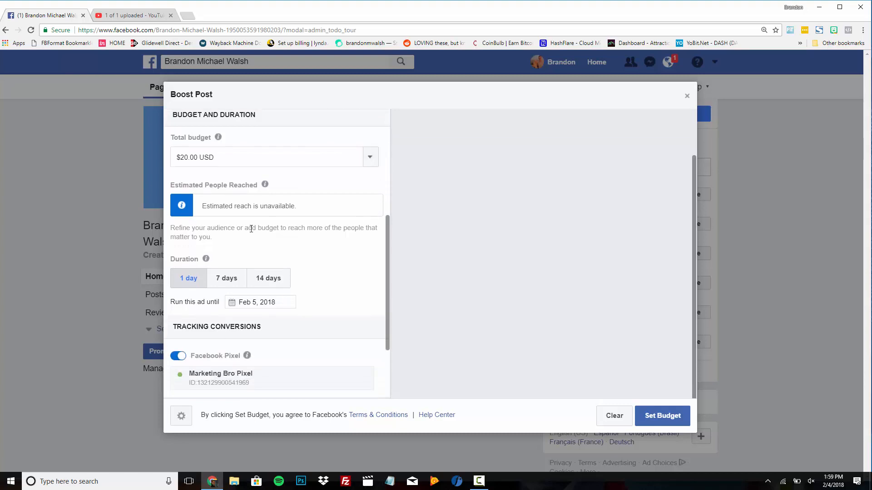
click(230, 282)
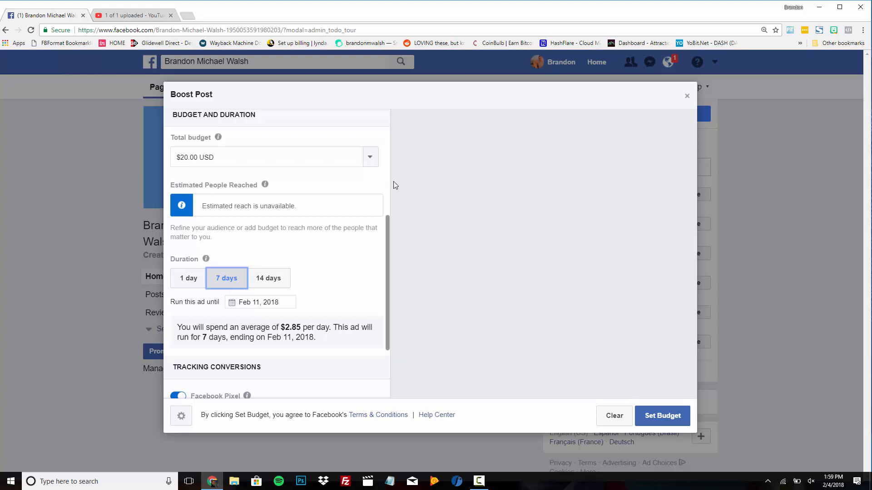
scroll(382, 182, down, 3)
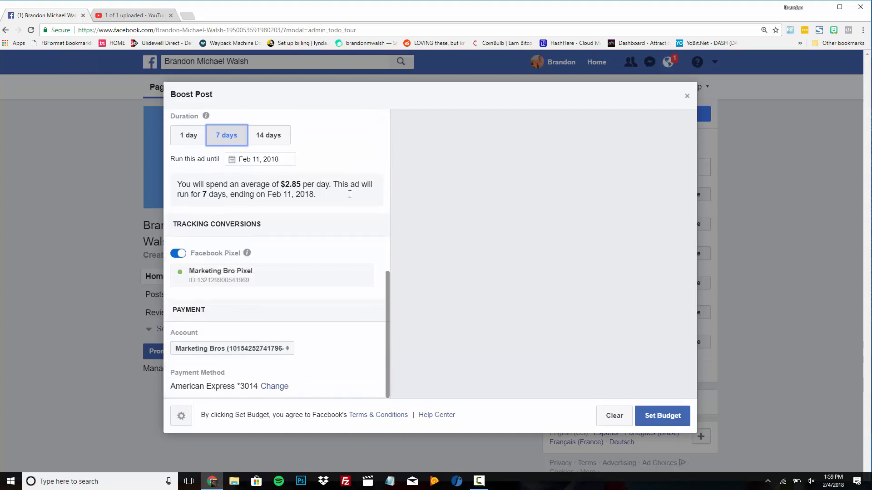
scroll(375, 247, up, 6)
scroll(374, 246, up, 2)
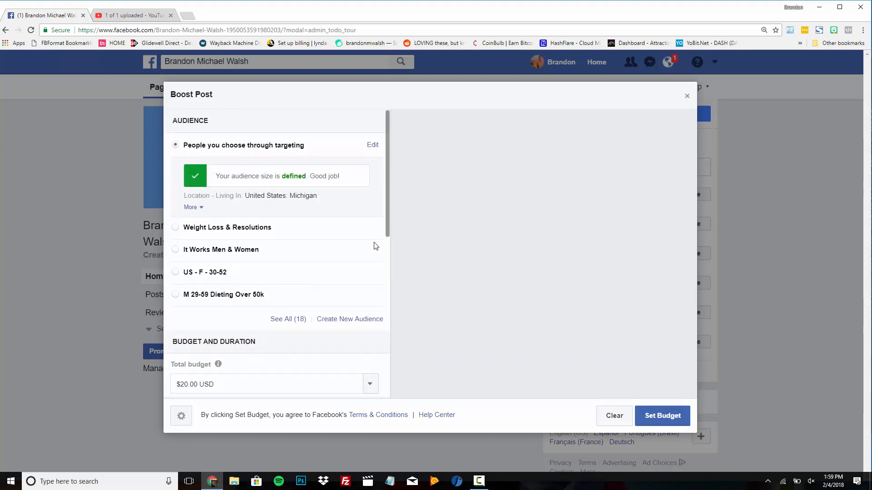
Review the boost settings and confirm the $20 boost with Set Budget.
scroll(377, 169, down, 1)
scroll(377, 169, down, 7)
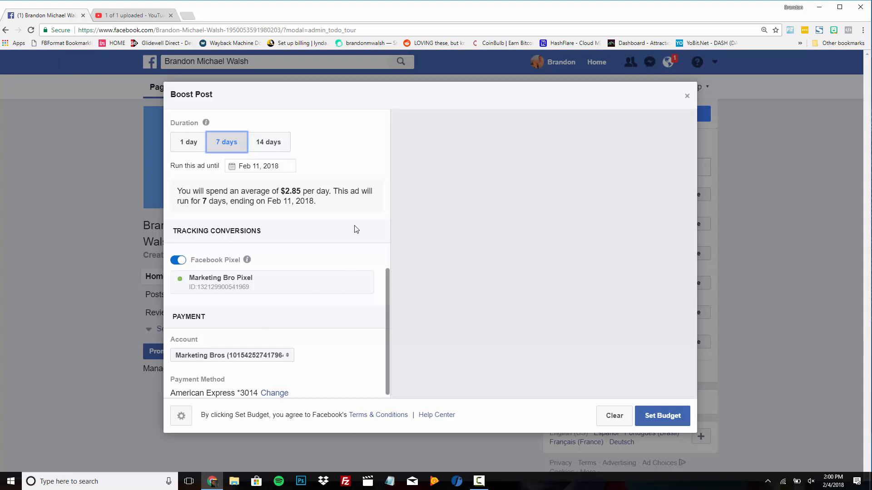
scroll(372, 203, up, 4)
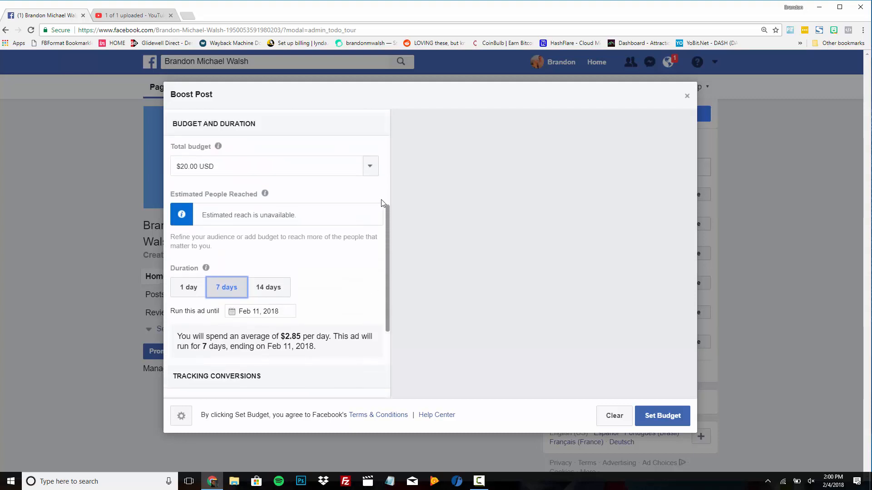
scroll(382, 203, up, 1)
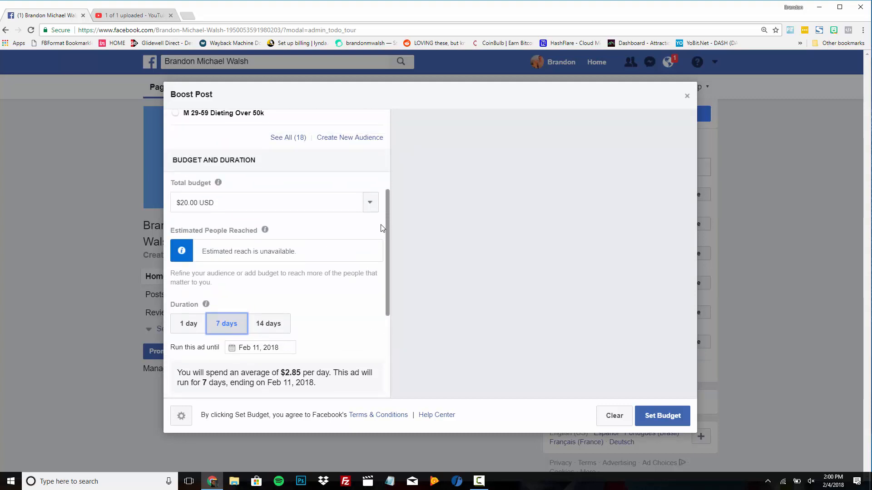
scroll(380, 228, down, 2)
scroll(381, 228, down, 3)
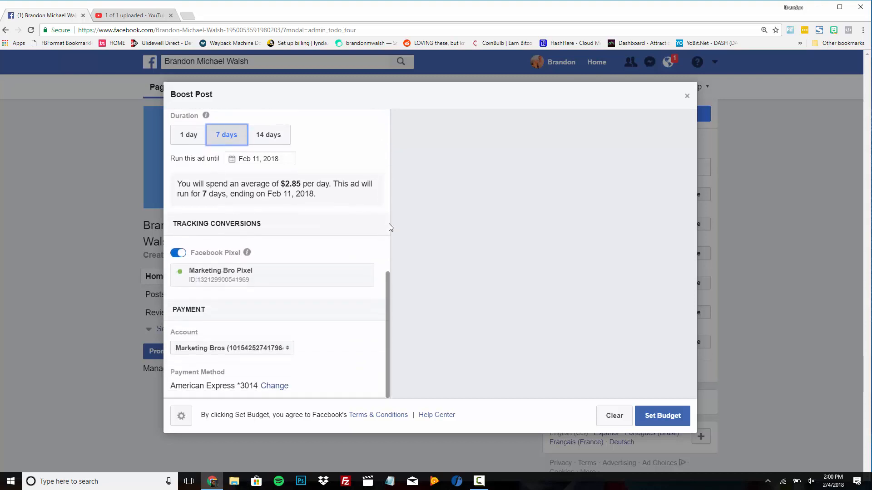
scroll(379, 228, up, 9)
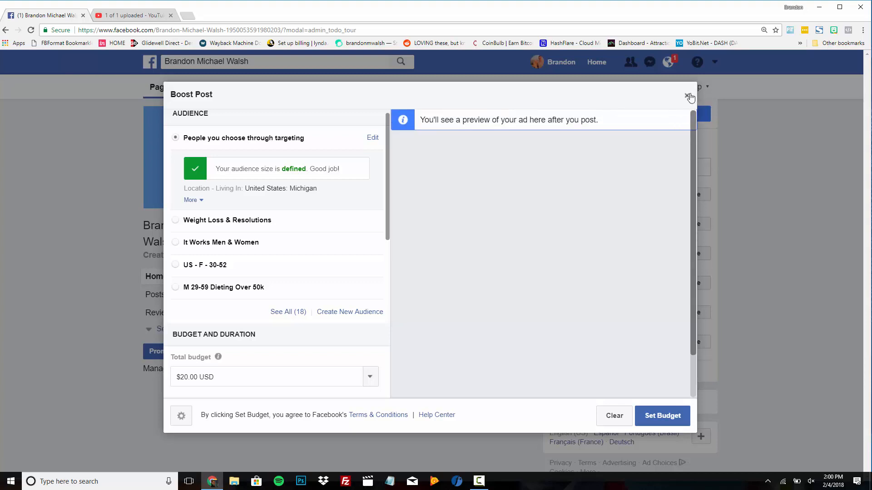
click(663, 415)
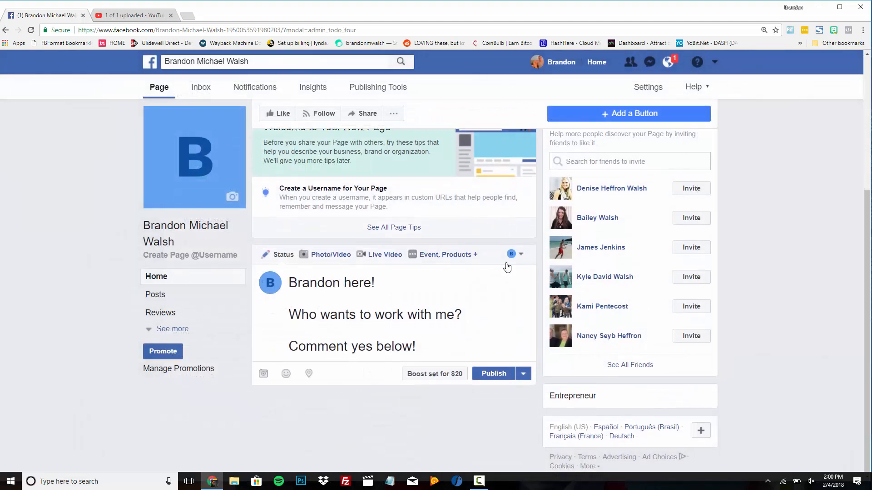
click(478, 482)
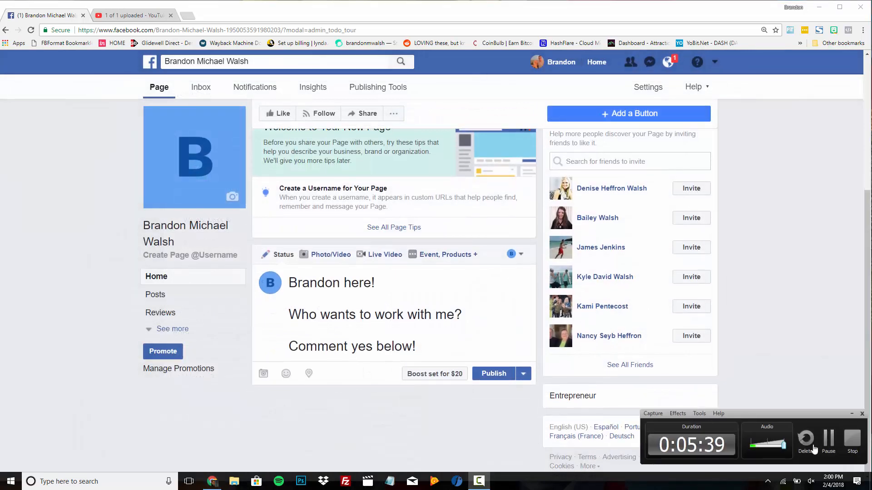